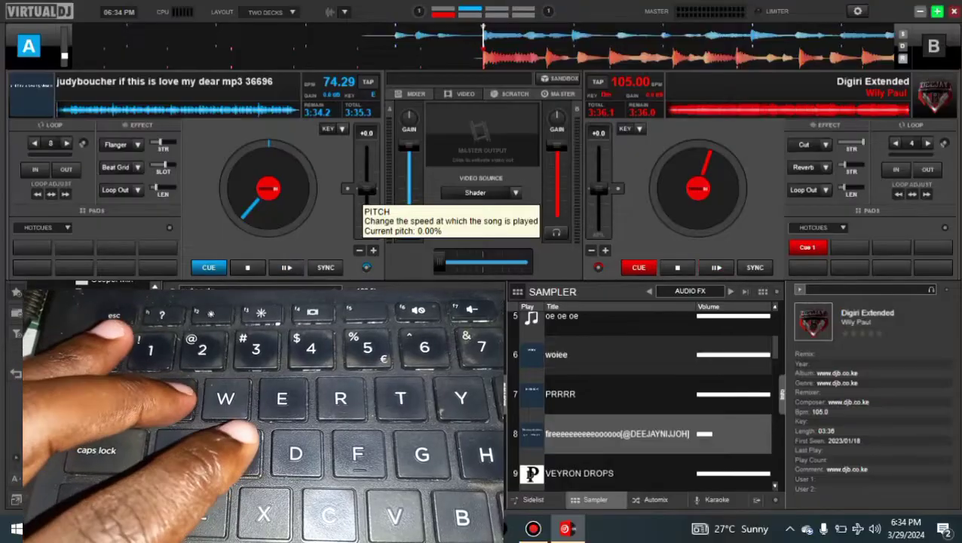
- Practise cutting the crossfader between deck A, the centre and deck B while triggering playback on both decks
key("s")
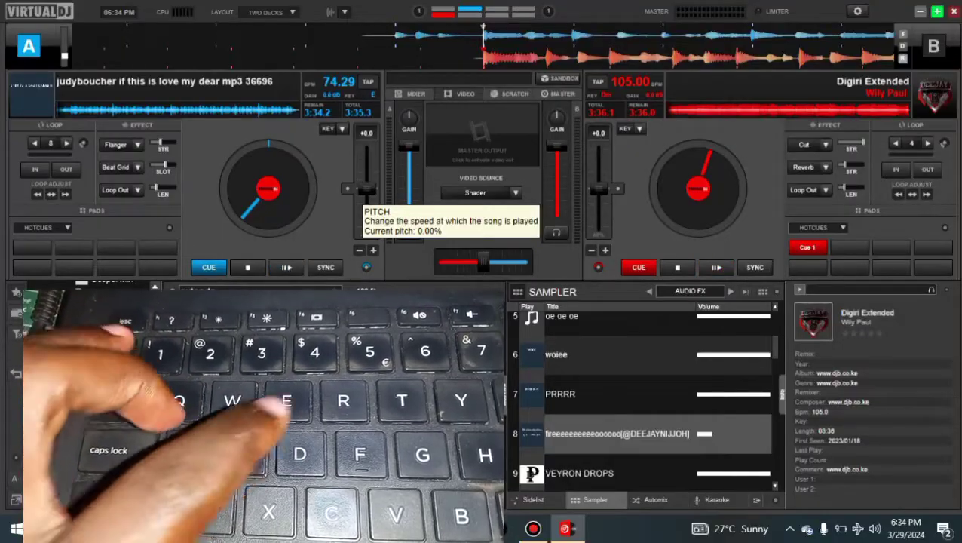
key("e")
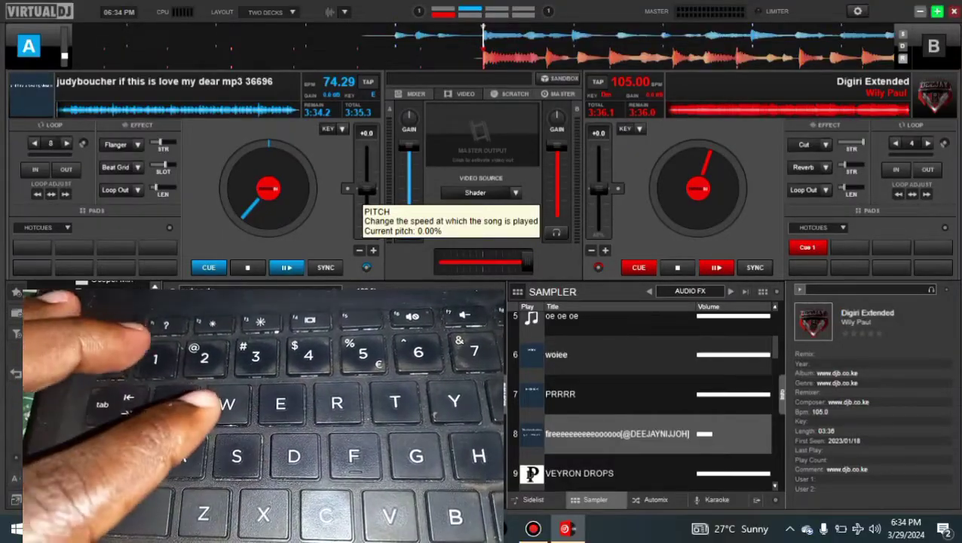
key("q")
key("w")
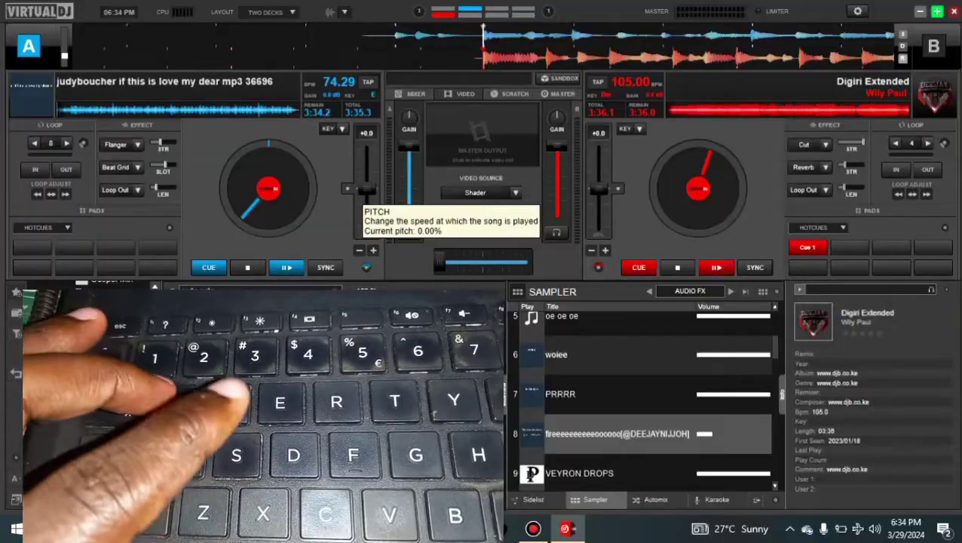
key("s")
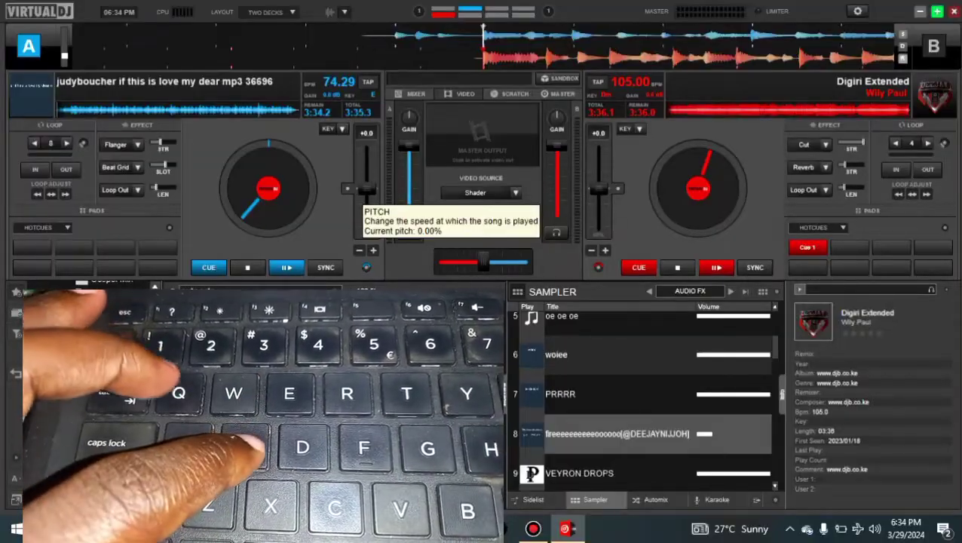
key("1")
key("s")
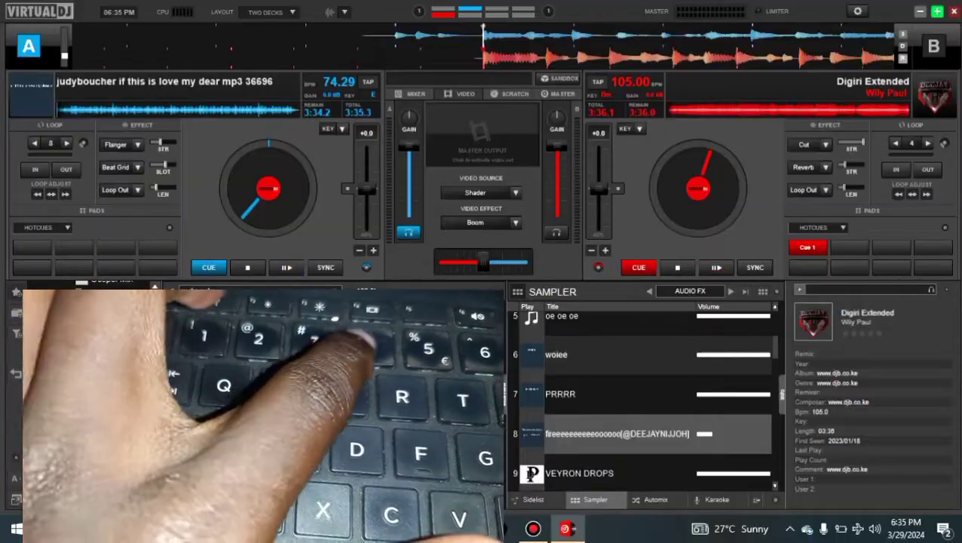
key("e")
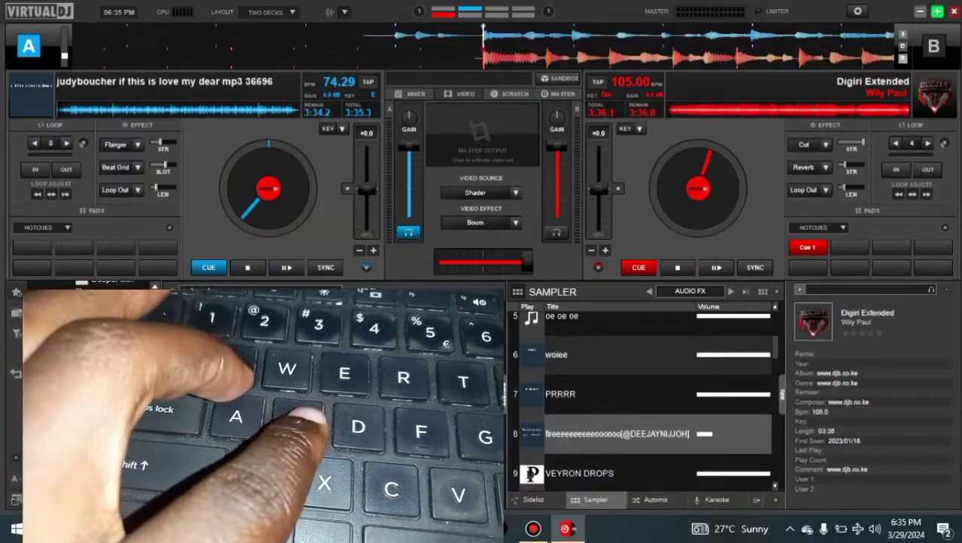
key("q")
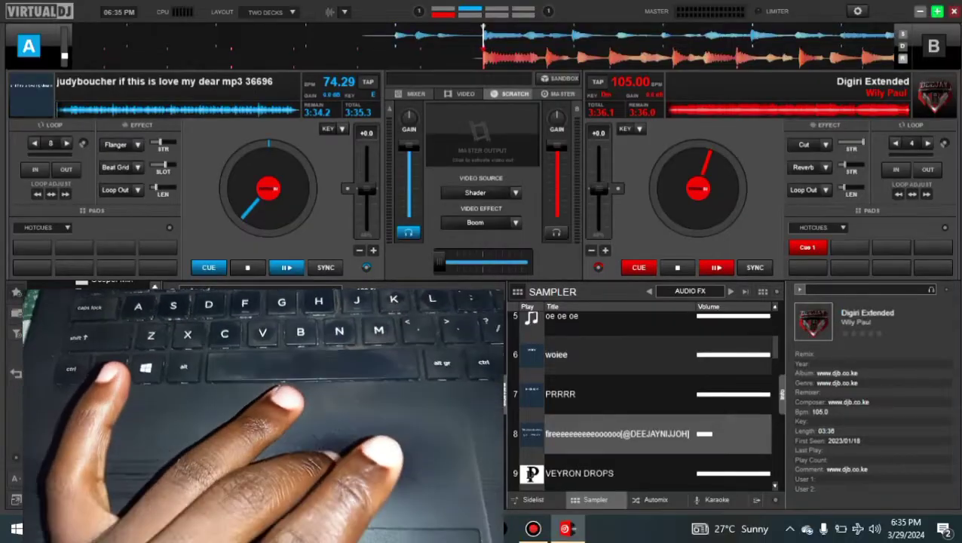
- Clone Digiri Extended from deck B onto deck A using the scratch view, and return the centre section to the mixer
left_click(506, 94)
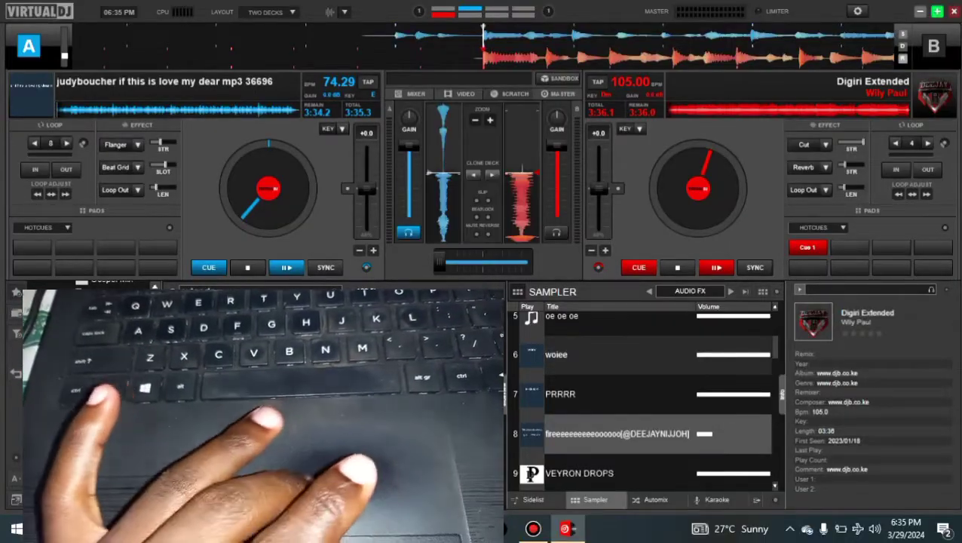
left_click(473, 174)
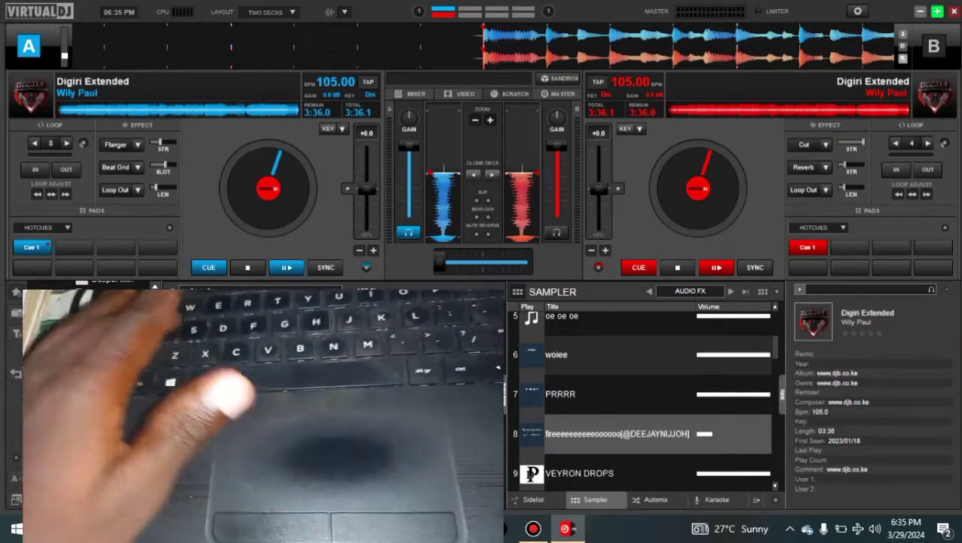
left_click(413, 94)
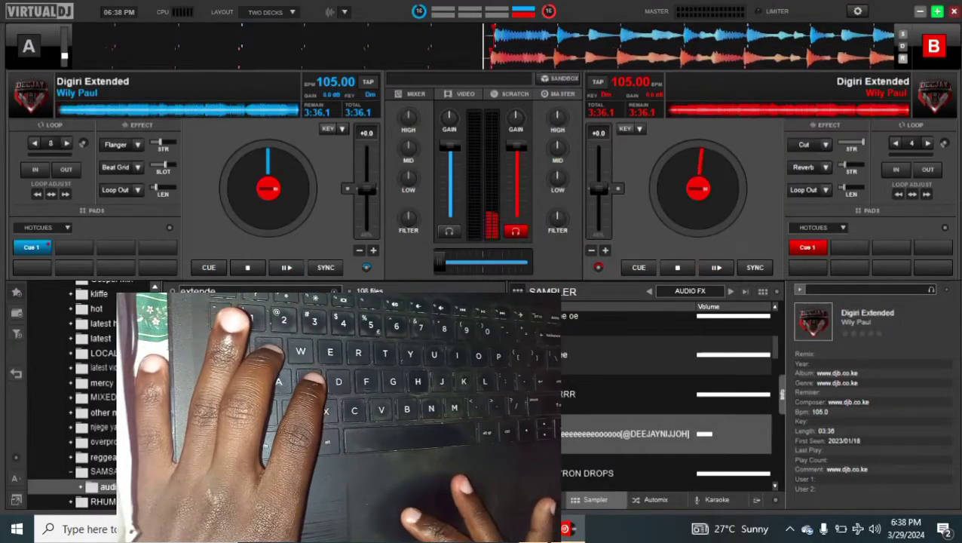
- Scratch the opening of Digiri Extended on deck B by repeatedly retriggering it while cutting the crossfader between the centre and deck A
key("1")
key("1")
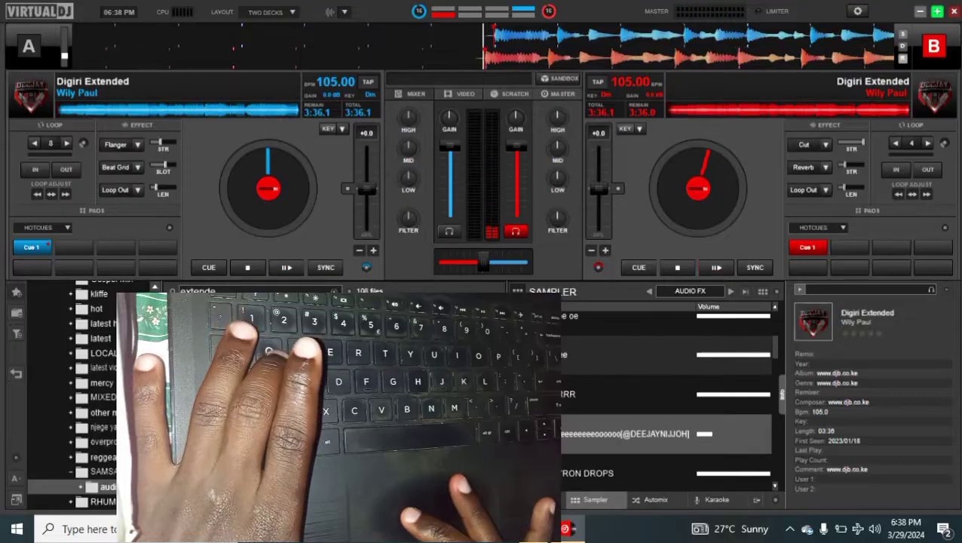
key("1")
key("1")
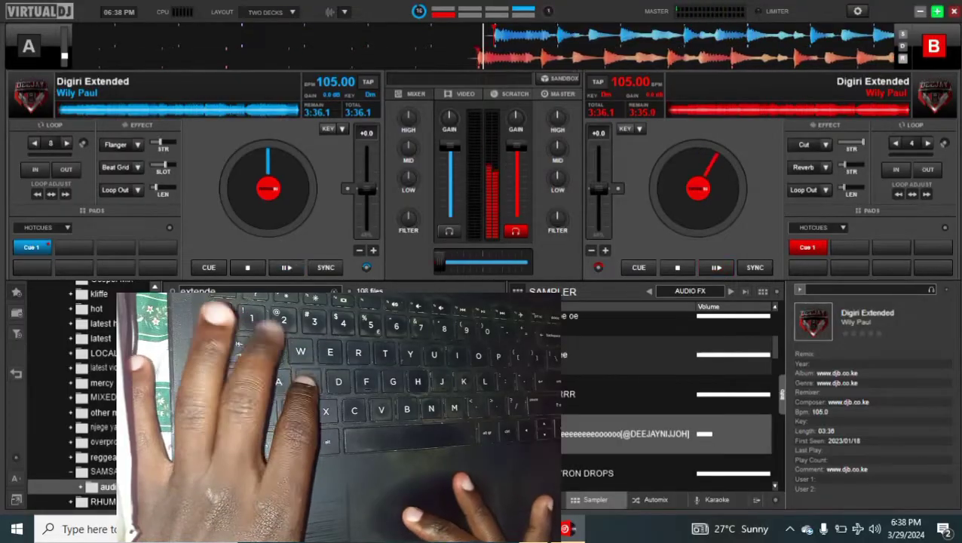
key("1")
key("1")
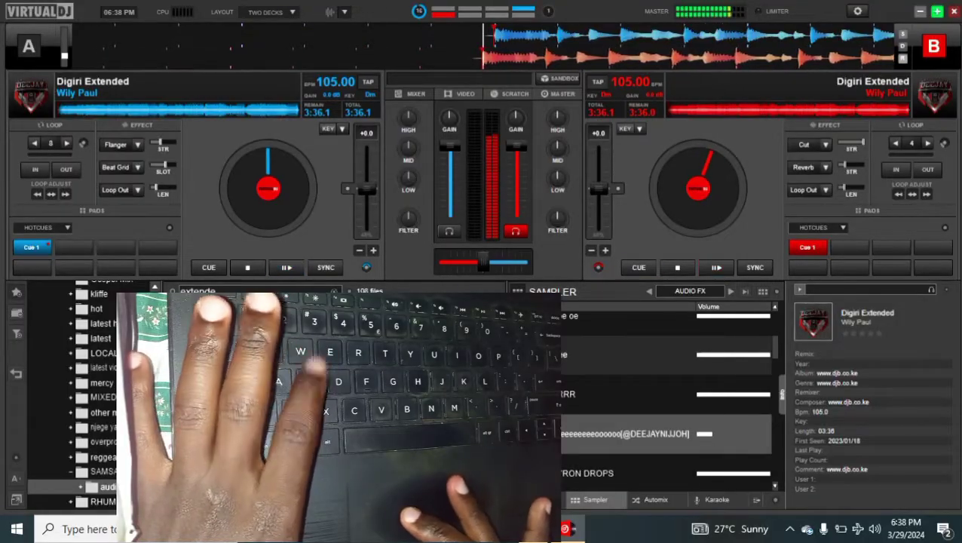
key("1")
key("1")
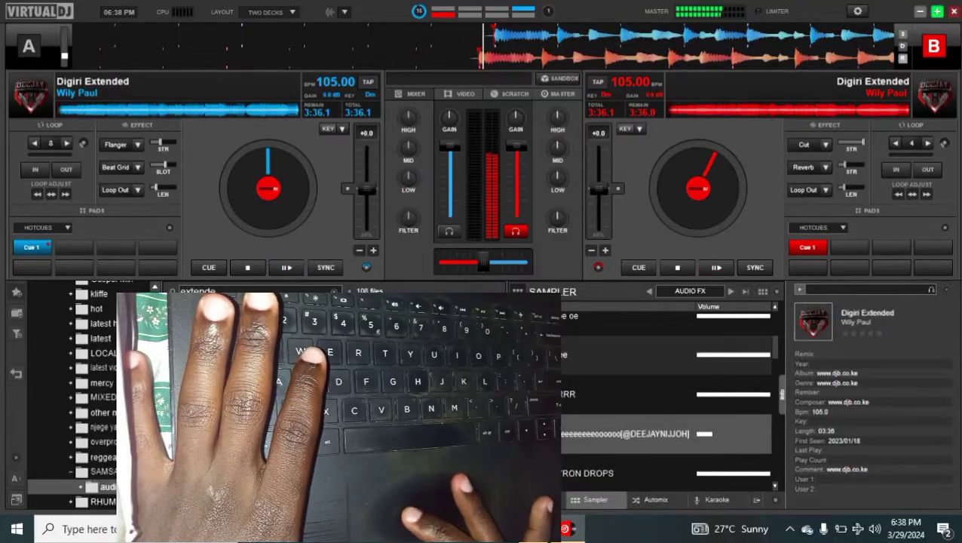
key("1")
key("1")
key("1")
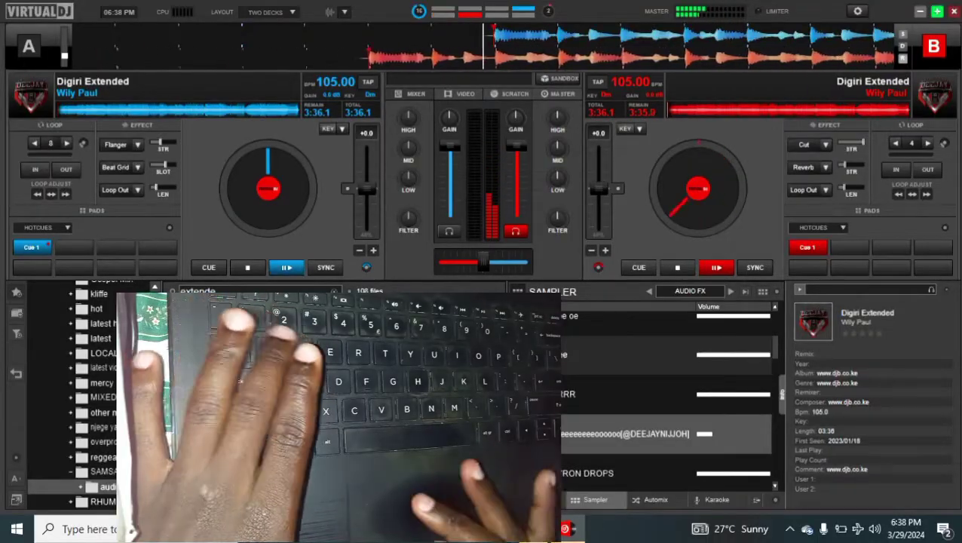
- Bring deck A in from its opening, and retrigger deck B's opening while cutting the crossfader over to deck B
key("2")
key("1")
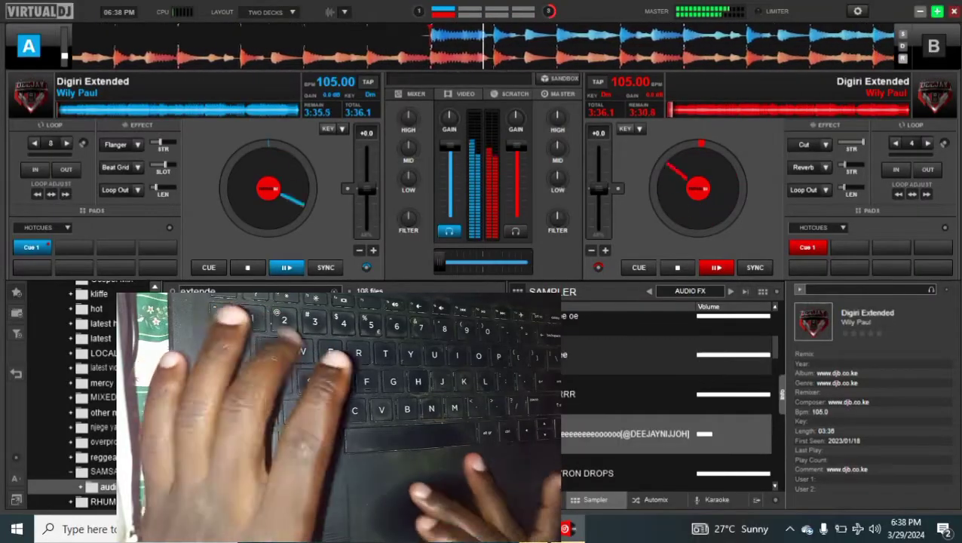
key("2")
key("2")
key("2")
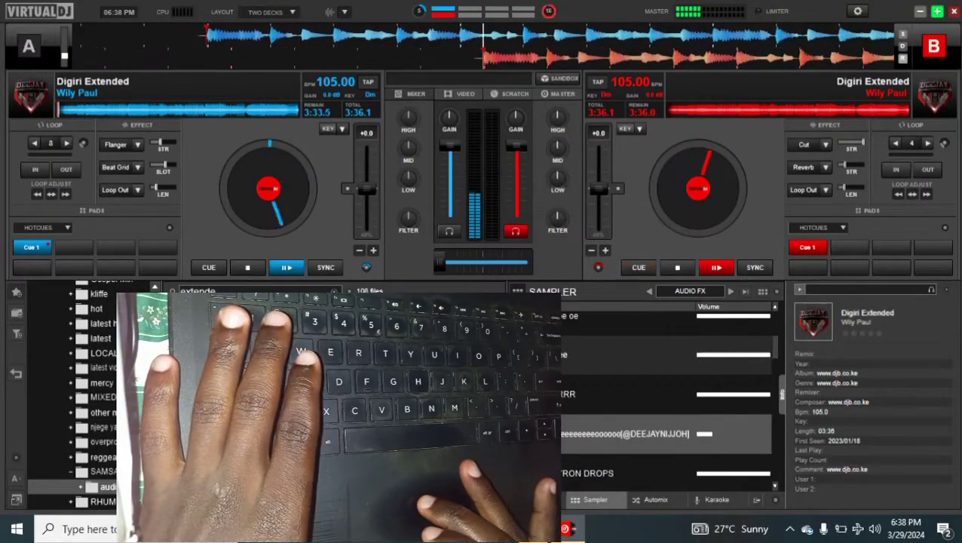
key("2")
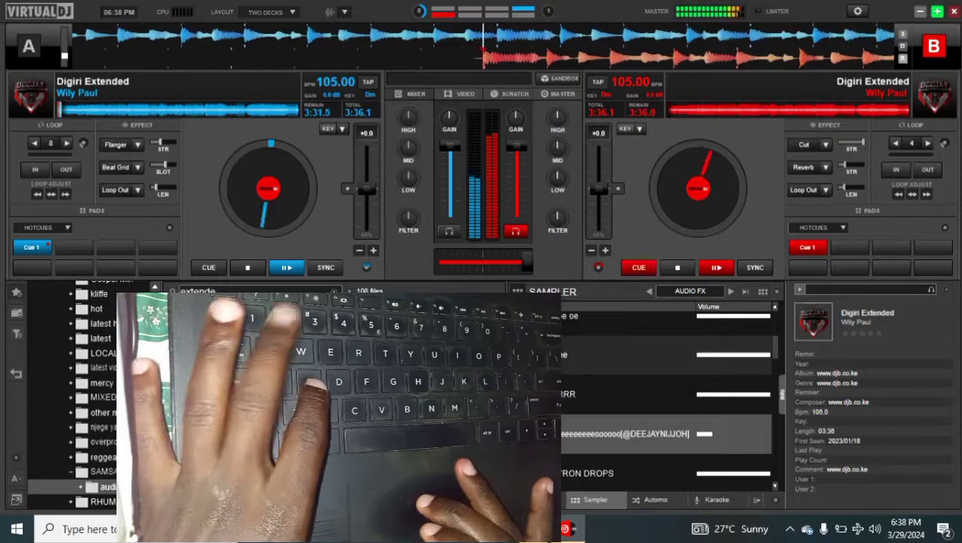
- Return deck A to its cue point and juggle its opening back into the mix, cutting the crossfader over to deck A
key("1")
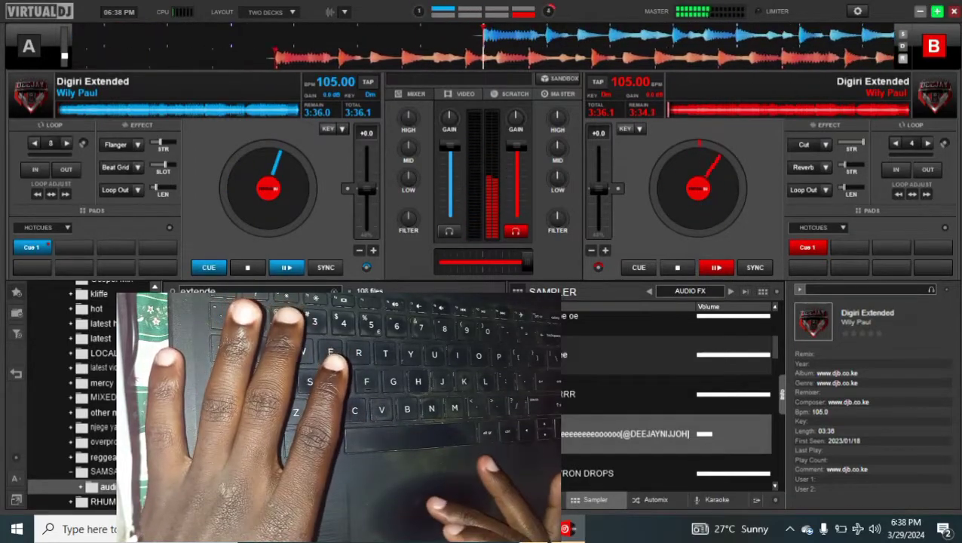
key("1")
key("1")
key("1")
key("1")
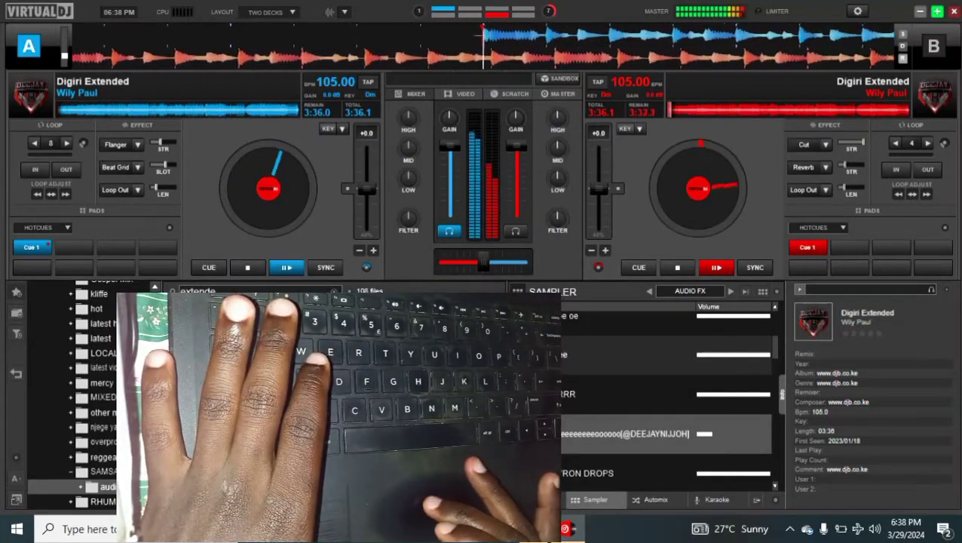
key("1")
key("1")
key("2")
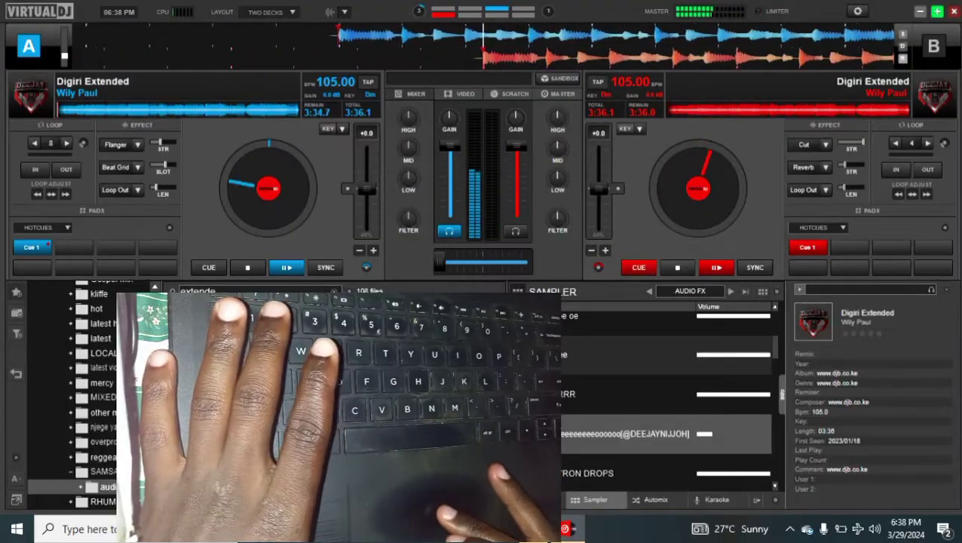
- Retrigger deck B's opening repeatedly over playing deck A, moving the crossfader through the centre to deck B
key("2")
key("2")
key("2")
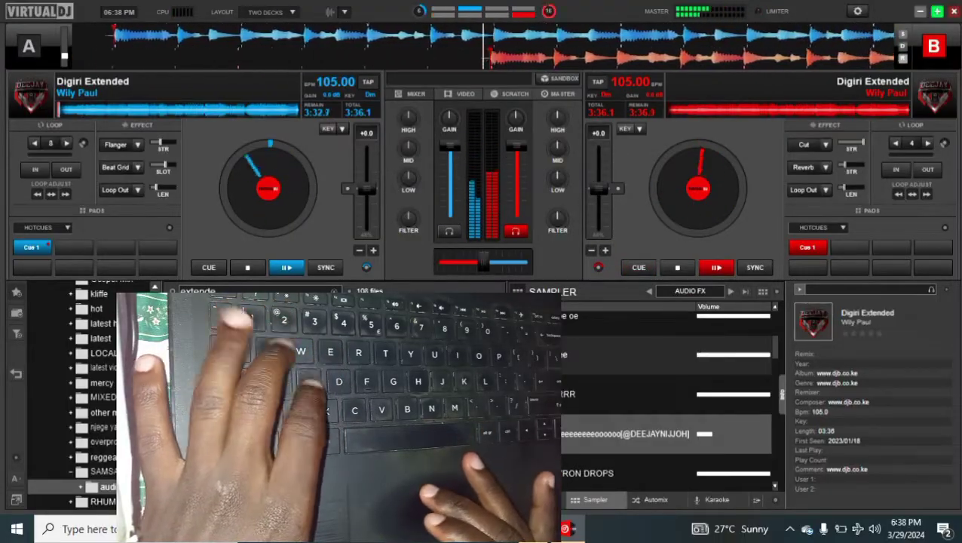
key("2")
key("2")
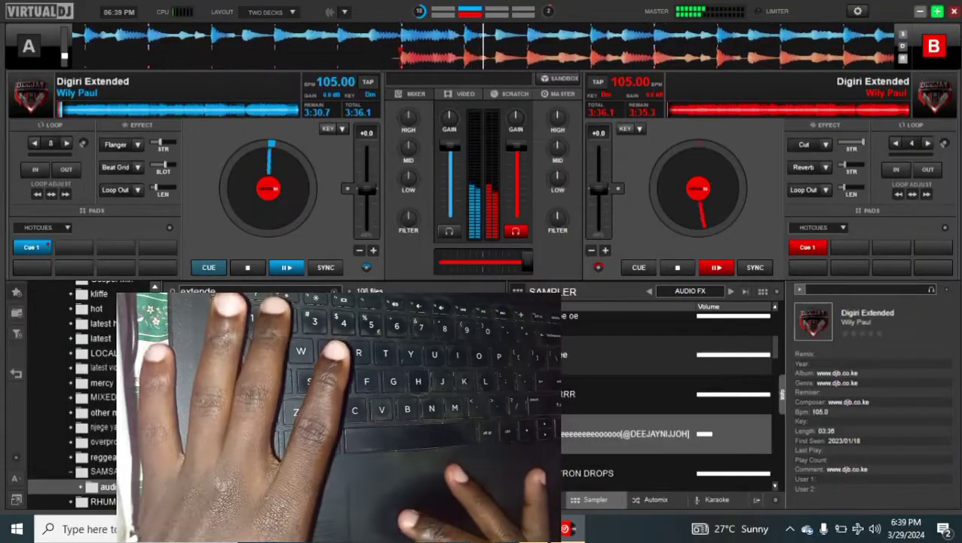
- Apply the Loop Out effect to deck B and switch the mix back to deck A from its cue point
key("1")
key("e")
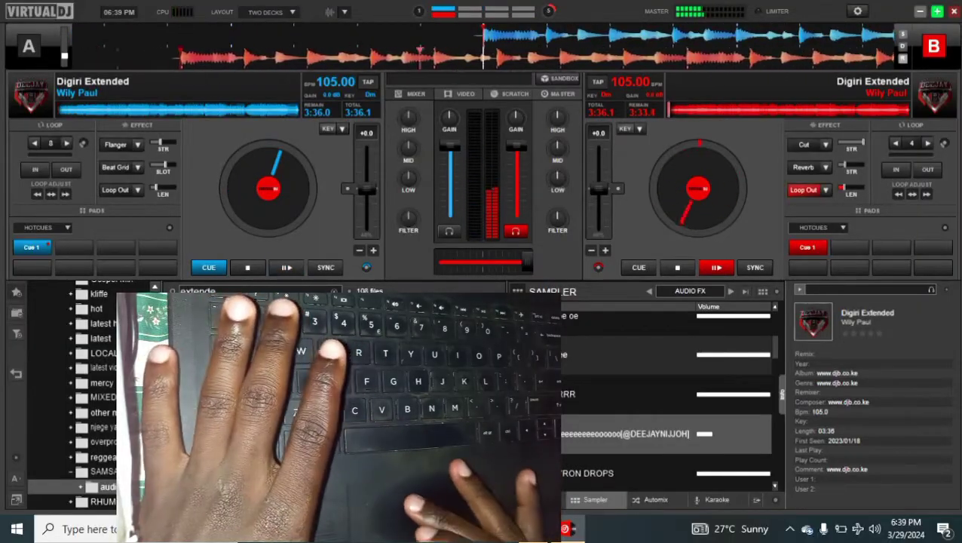
key("1")
key("1")
key("1")
key("1")
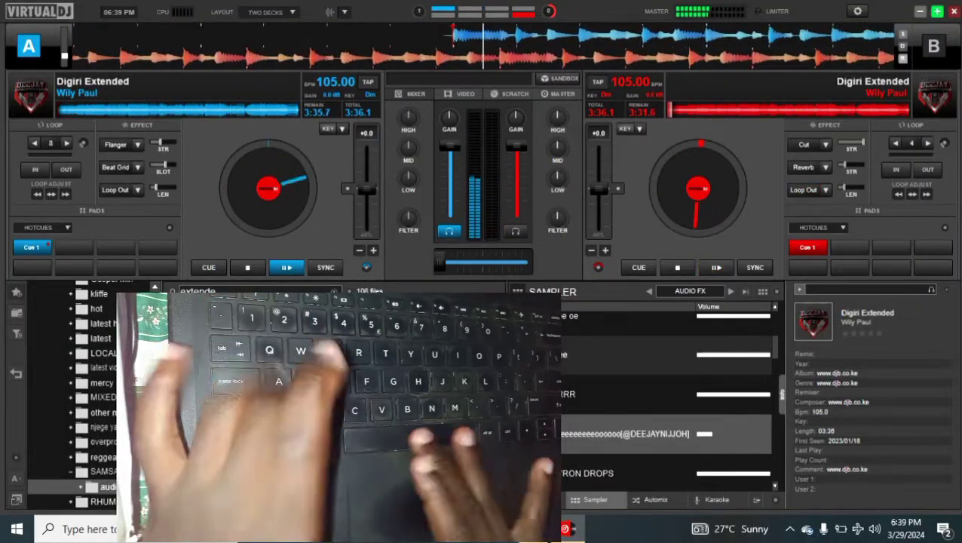
- Lower the volume of the "oe oe oe" sample, and stutter deck B's opening into the mix with the crossfader ending on deck B
left_click(710, 318)
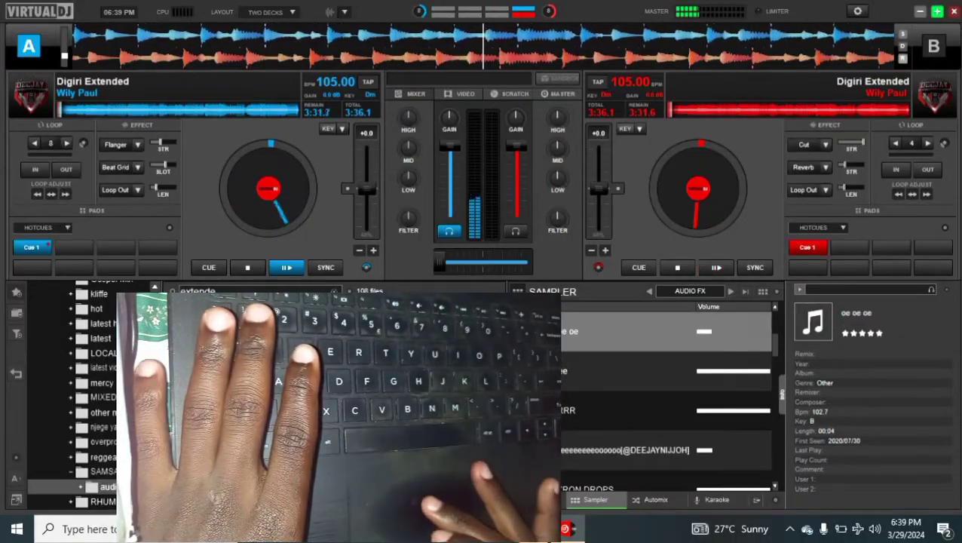
key("w")
key("w")
key("w")
key("w")
key("w")
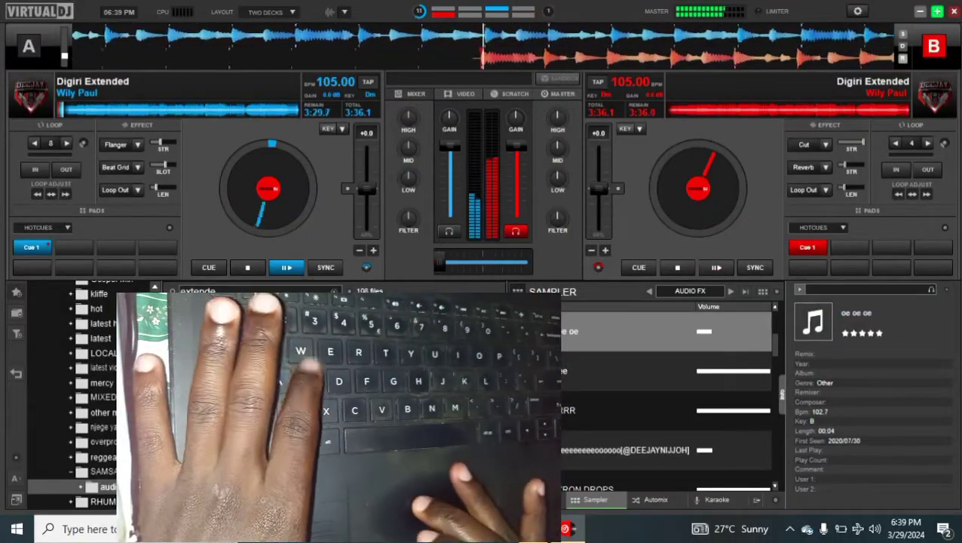
key("w")
key("w")
key("w")
key("w")
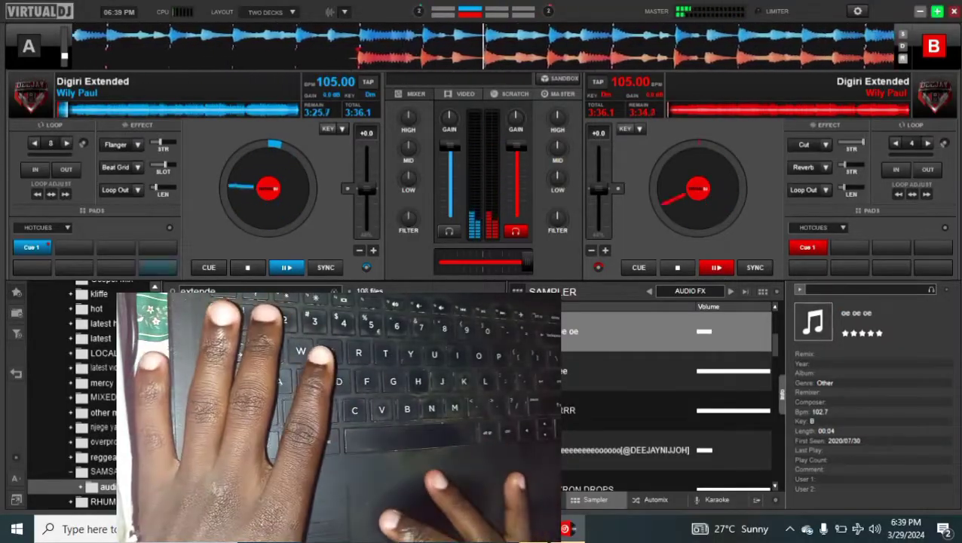
- Exit deck B with the Reverb and Loop Out effects while switching the mix to deck A from its cue point
left_click(208, 267)
key("2")
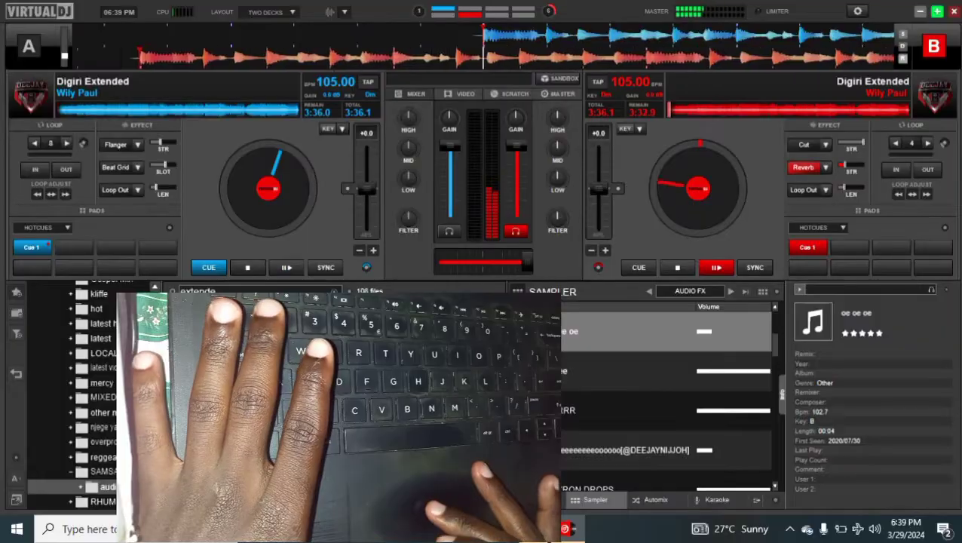
key("3")
key("space")
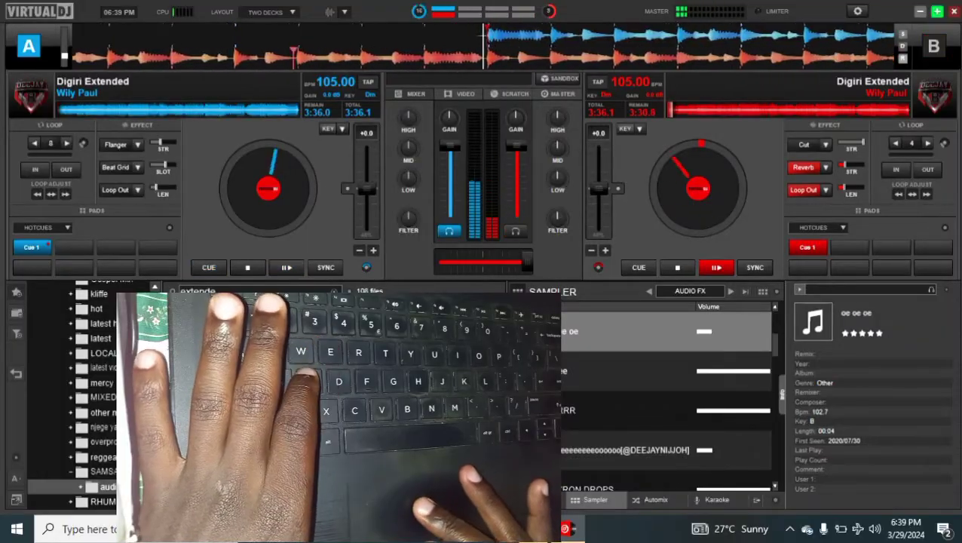
key("w")
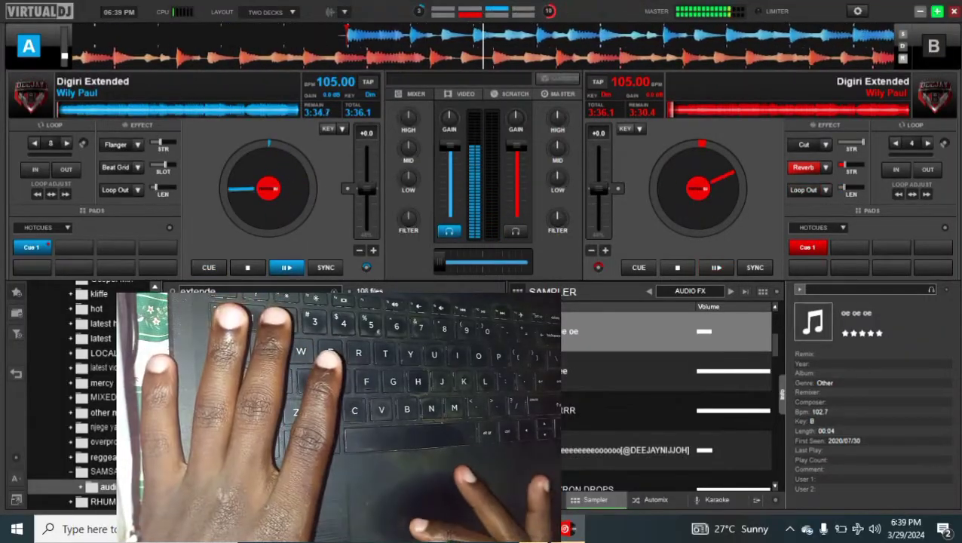
- Juggle deck B's opening over playing deck A with Reverb active, cutting the crossfader until the mix rests on deck B
key("1")
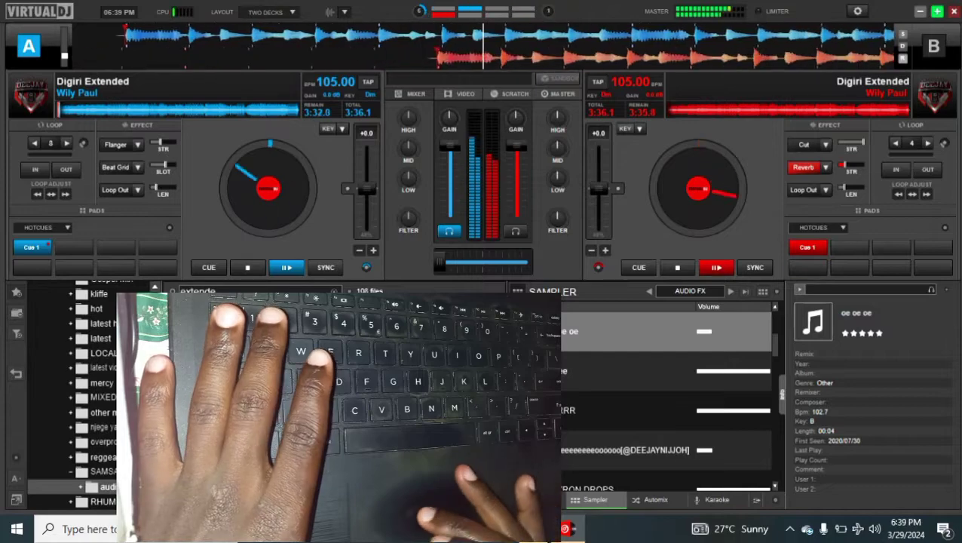
key("Tab")
key("1")
key("1")
key("1")
key("1")
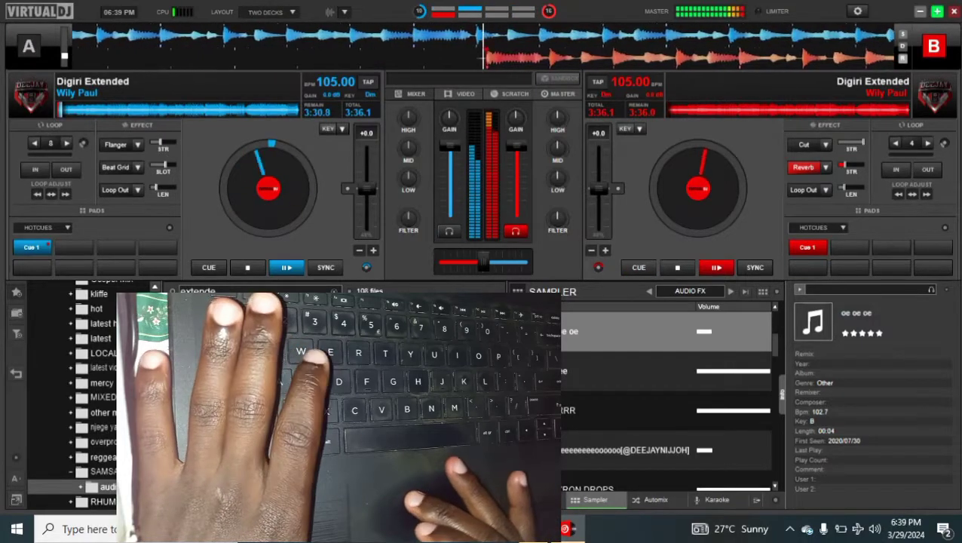
key("1")
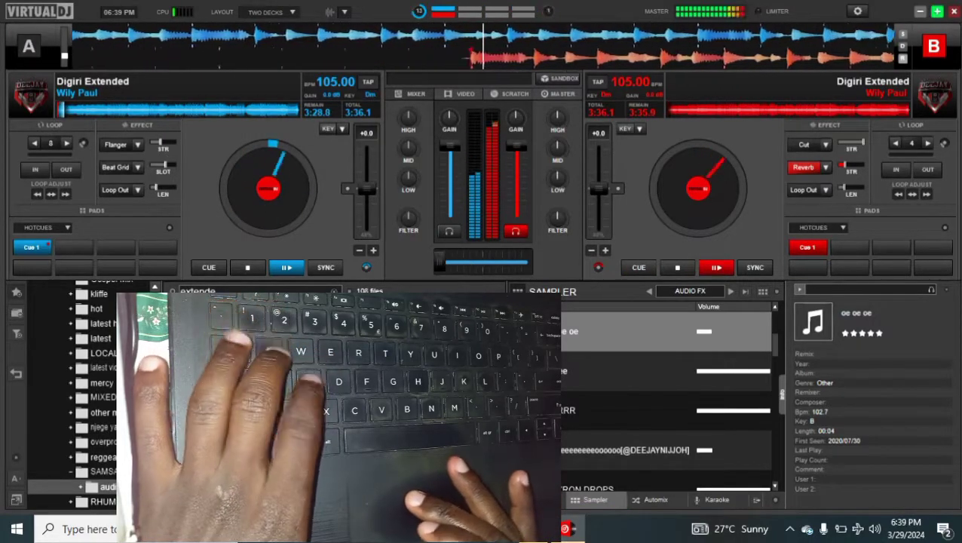
key("shift+Right")
key("1")
key("1")
key("1")
key("shift+Right")
key("space")
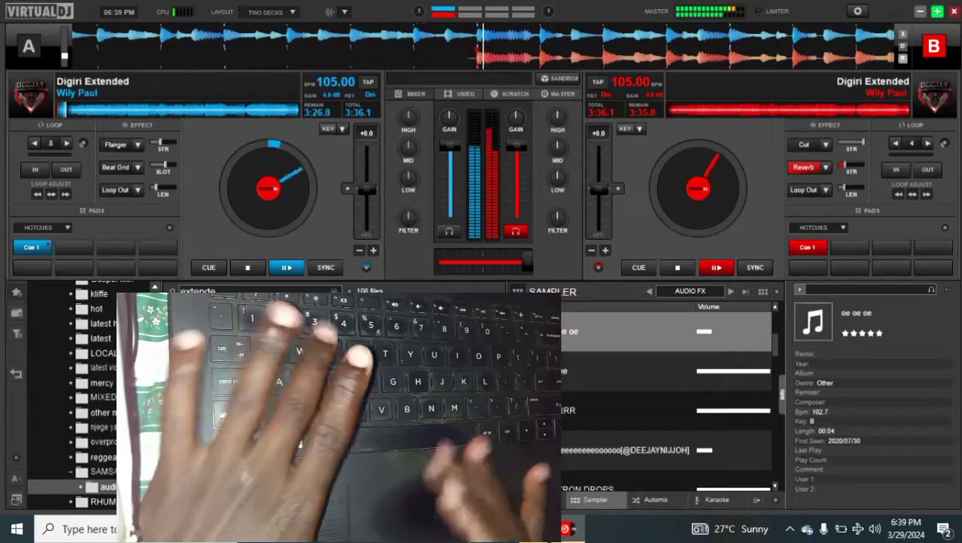
- Toggle deck B's Reverb off and back on, return deck A to its cue point, and stop deck B with Reverb active
key("e")
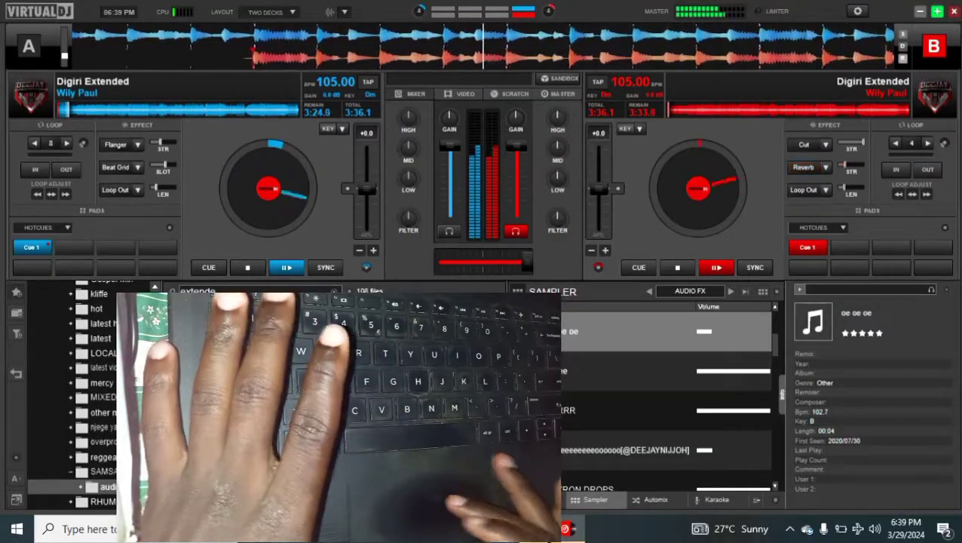
key("s")
key("e")
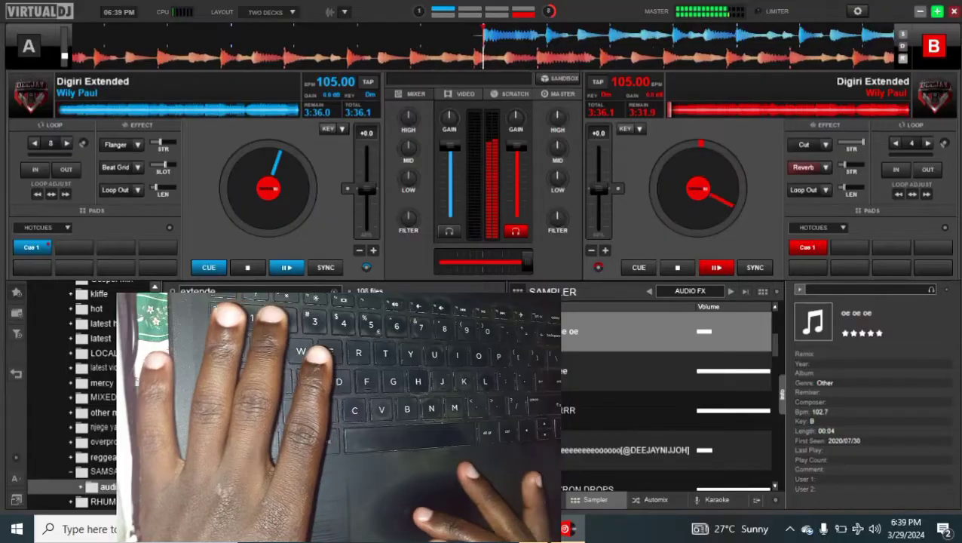
key("w")
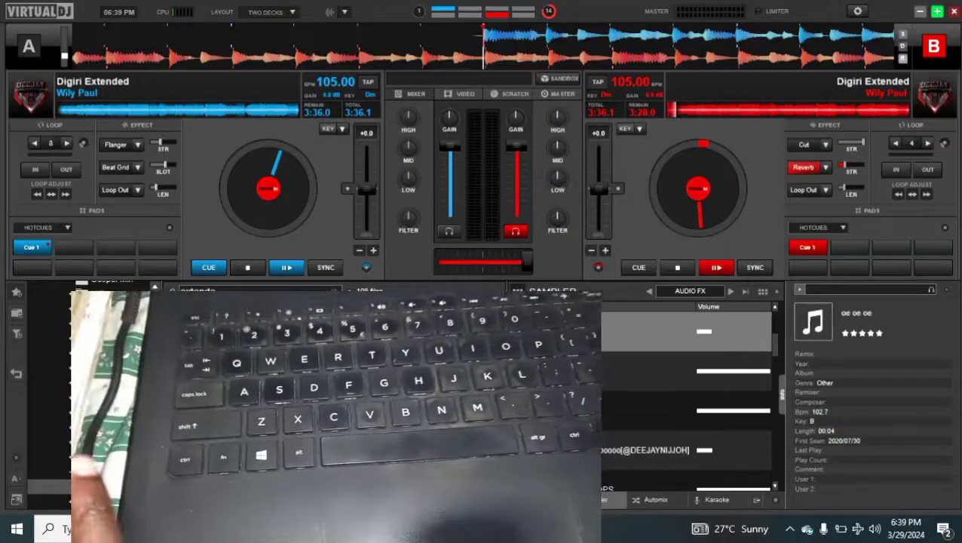
key("Tab")
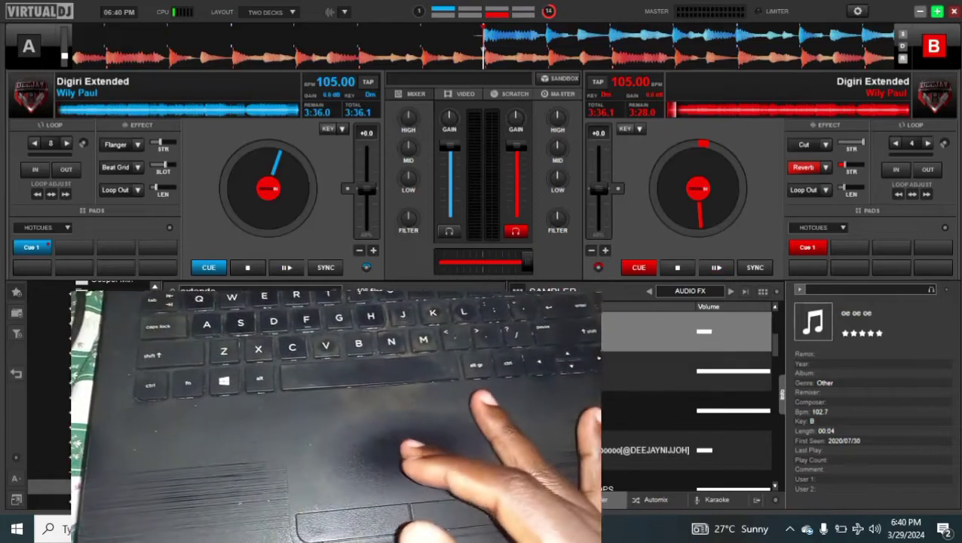
- Lower the volumes of the "PRRRR" and "woiee" samples in the sampler, auditioning a sample between the adjustments
left_click(648, 410)
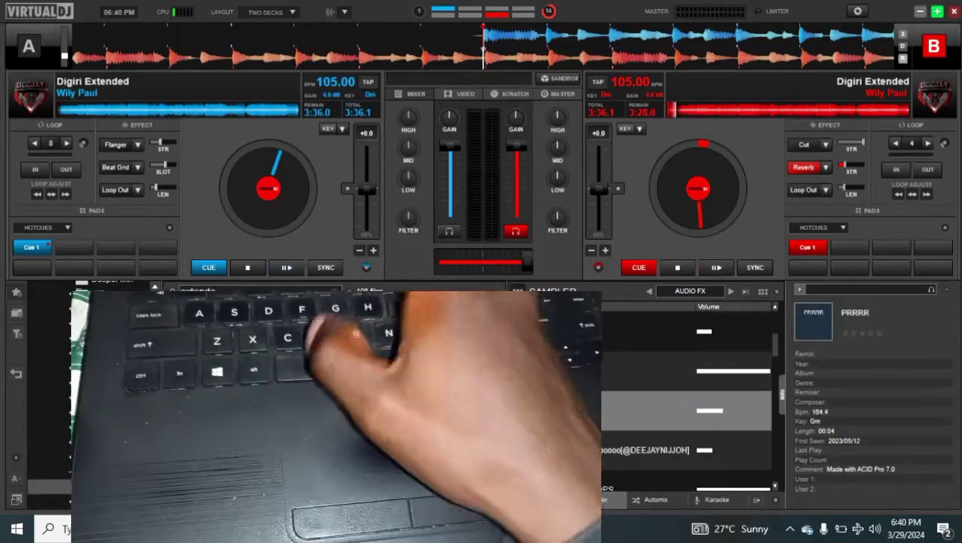
key("v")
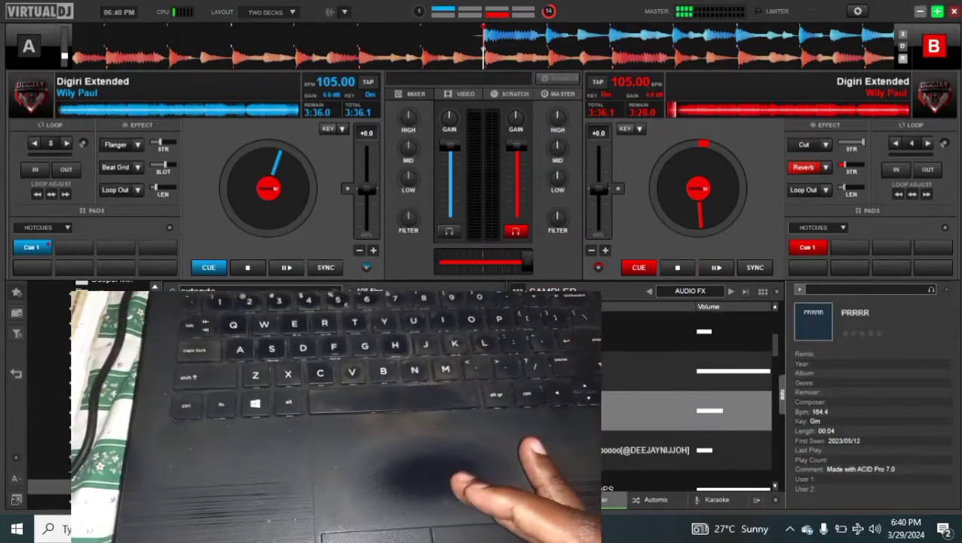
left_click(722, 371)
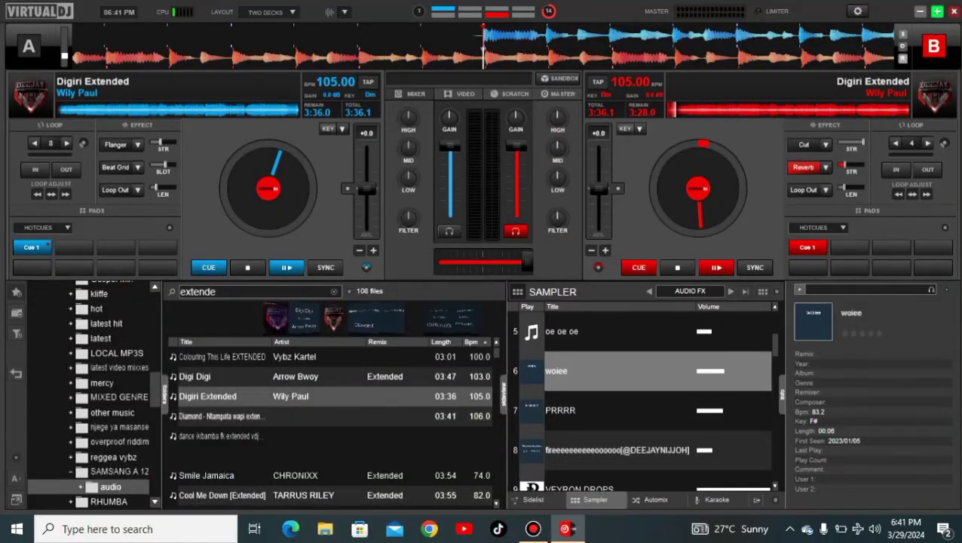
key("alt+Tab")
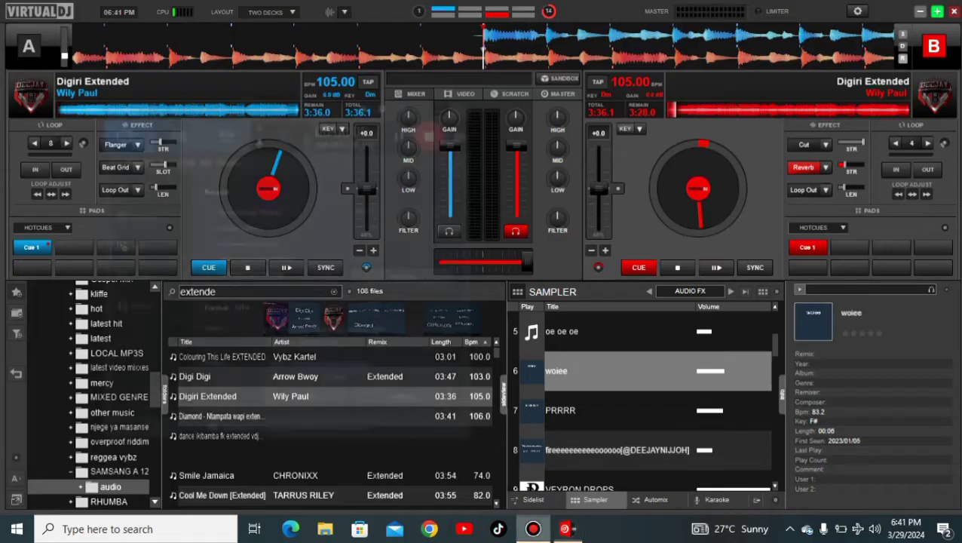